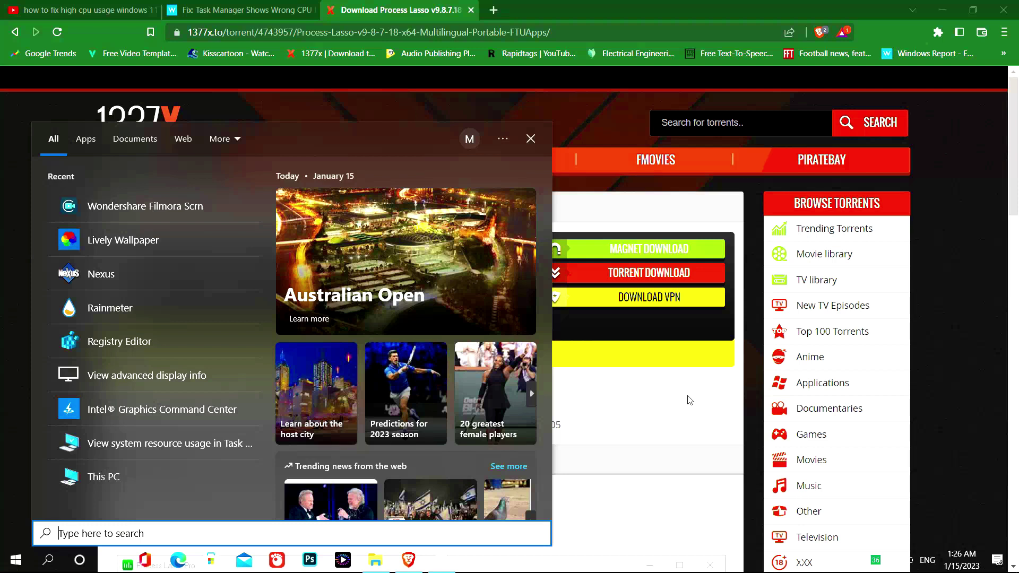
# Step: Open the Process Lasso v9.8.7.18 folder on TABO DRIVE (D:) in File Explorer and launch Process Lasso.exe
pyautogui.click(647, 401)
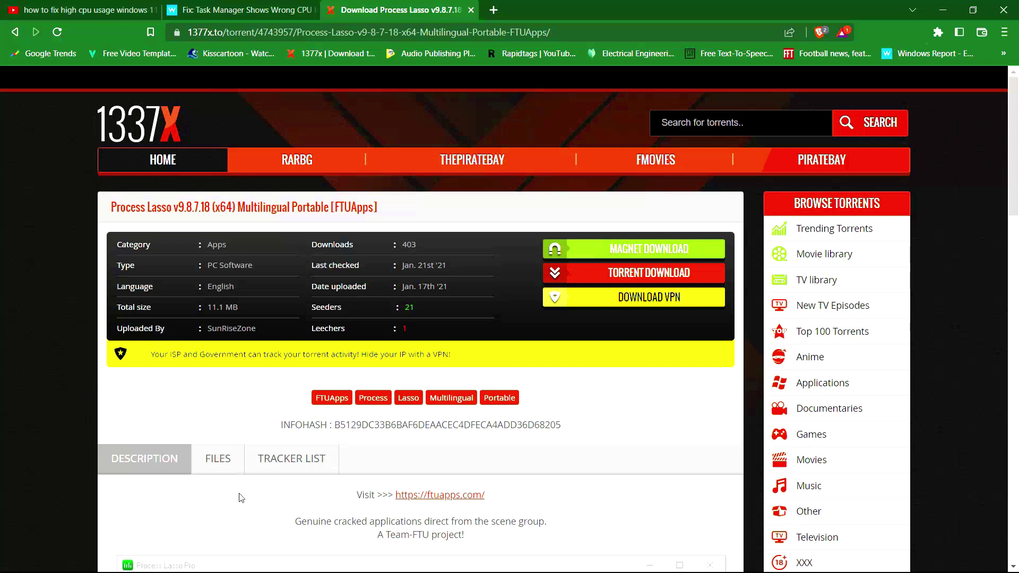
pyautogui.press('super')
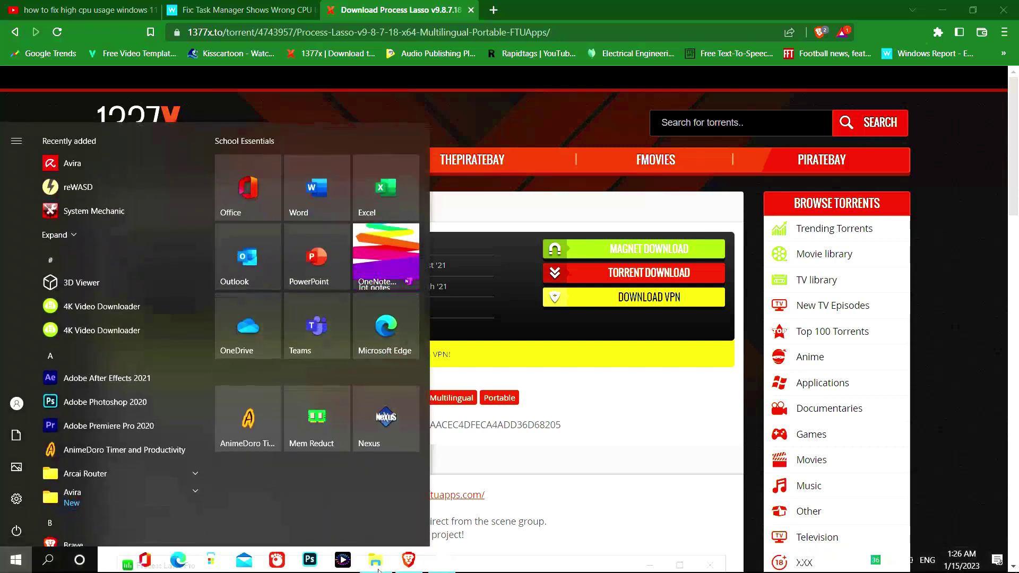
pyautogui.moveTo(376, 569)
pyautogui.click(371, 517)
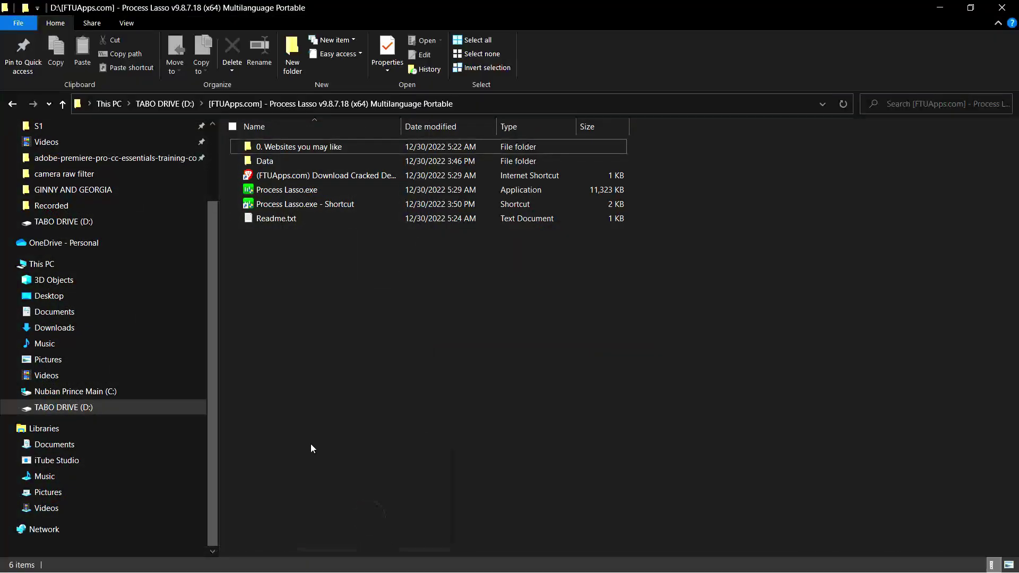
pyautogui.click(171, 102)
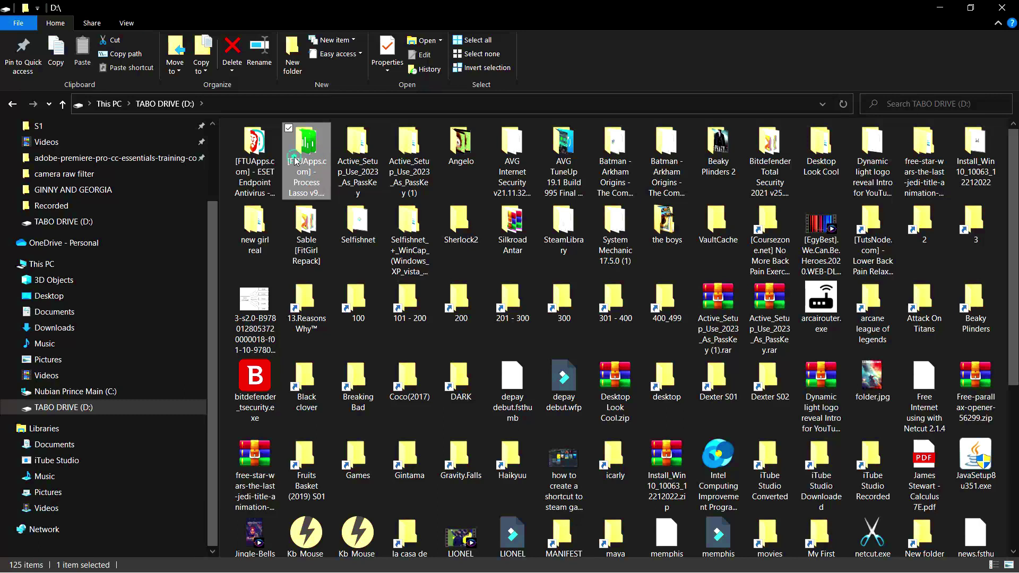
pyautogui.doubleClick(296, 161)
pyautogui.doubleClick(341, 192)
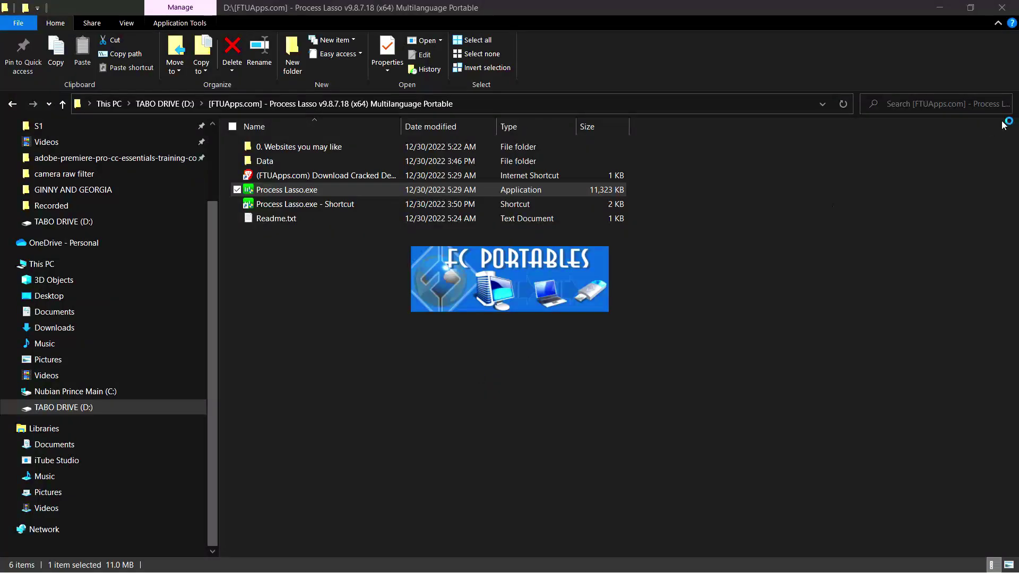
# Step: Minimize the File Explorer and browser windows and bring up the Process Lasso main window
pyautogui.click(937, 7)
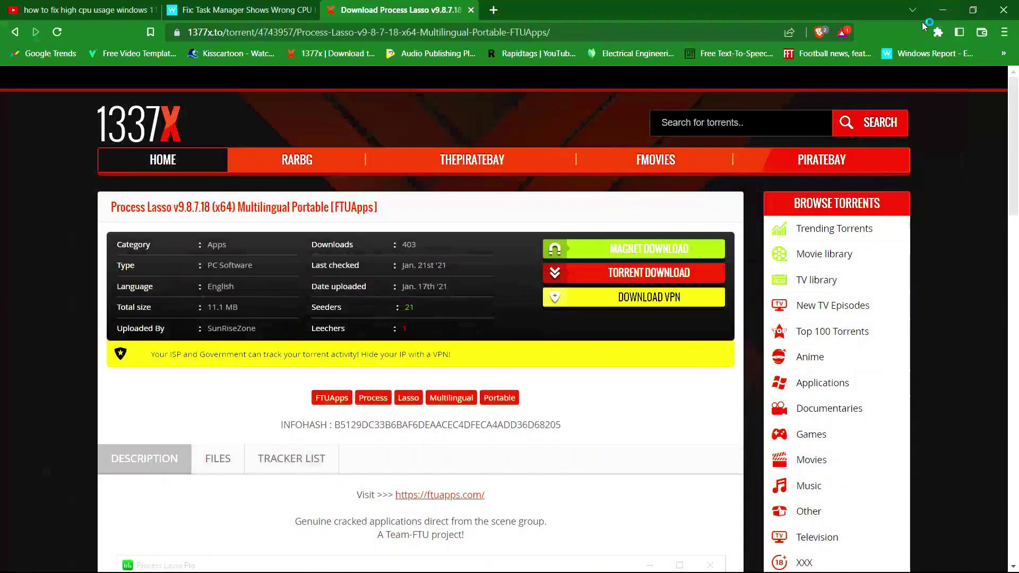
pyautogui.click(939, 10)
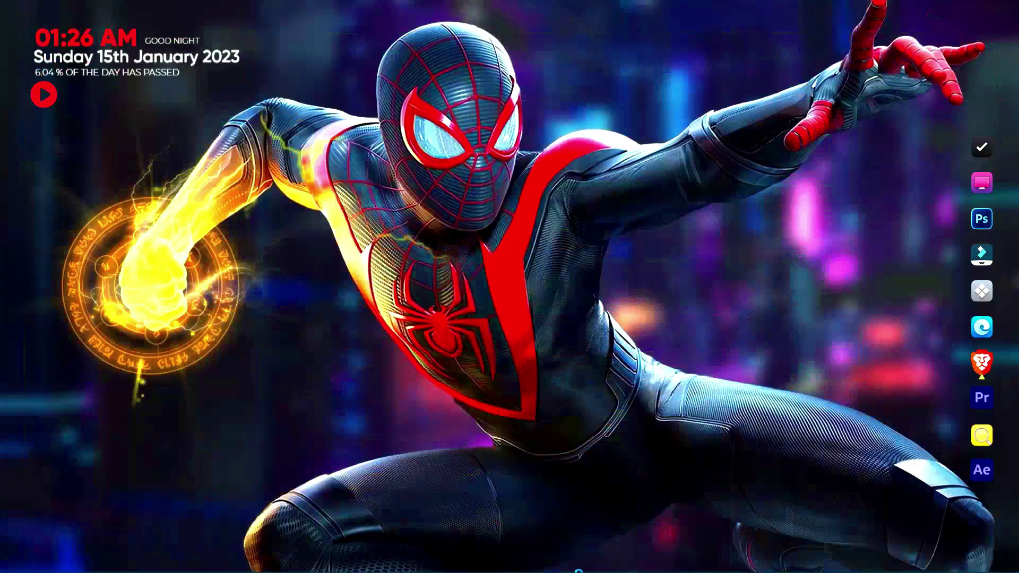
pyautogui.moveTo(579, 571)
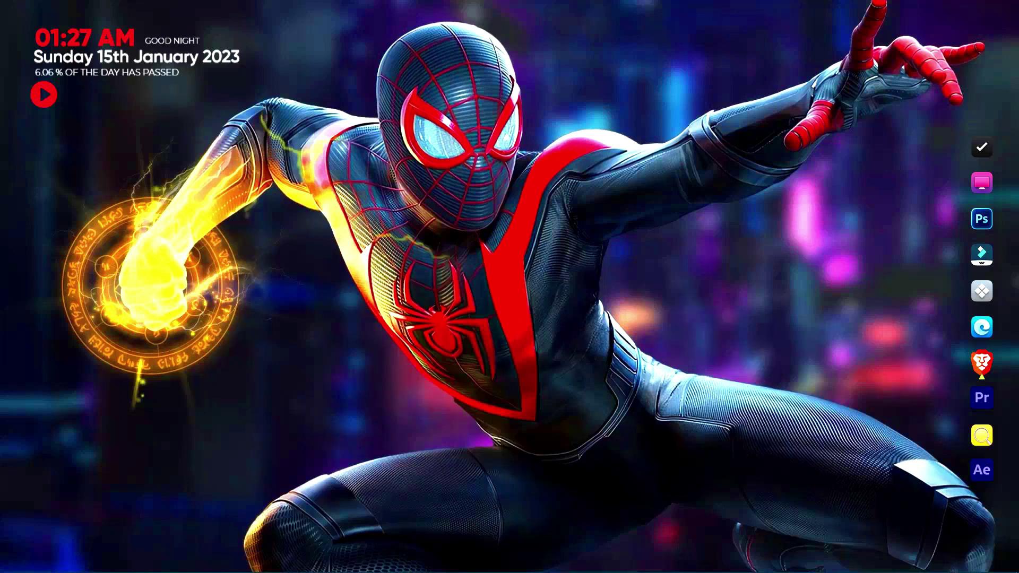
pyautogui.moveTo(509, 571)
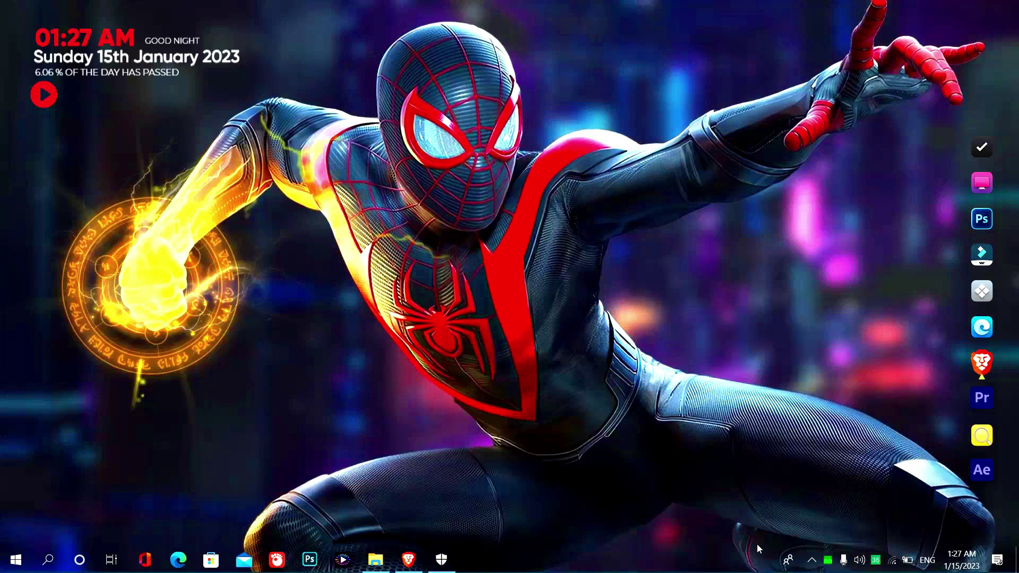
pyautogui.moveTo(828, 571)
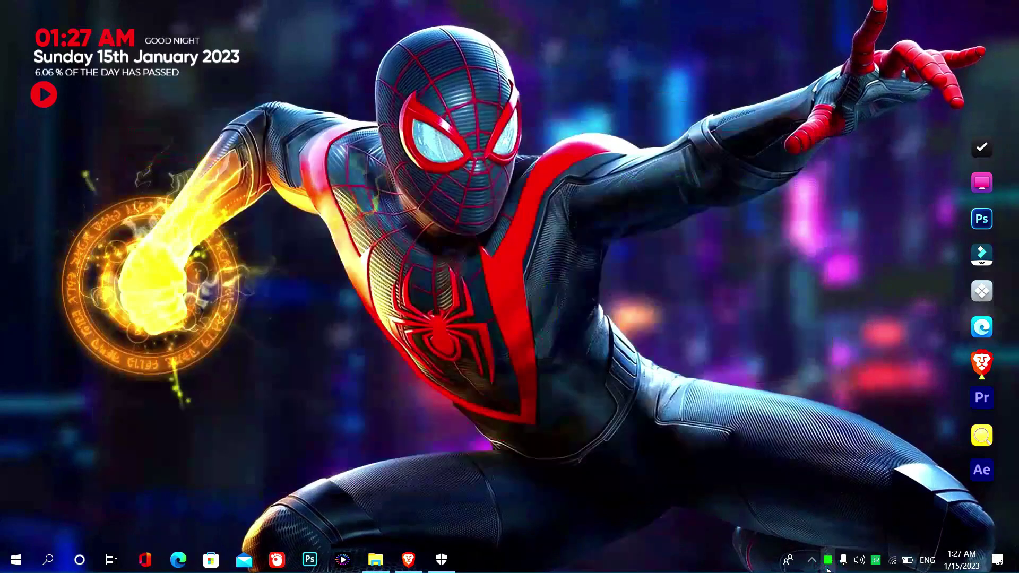
pyautogui.doubleClick(828, 561)
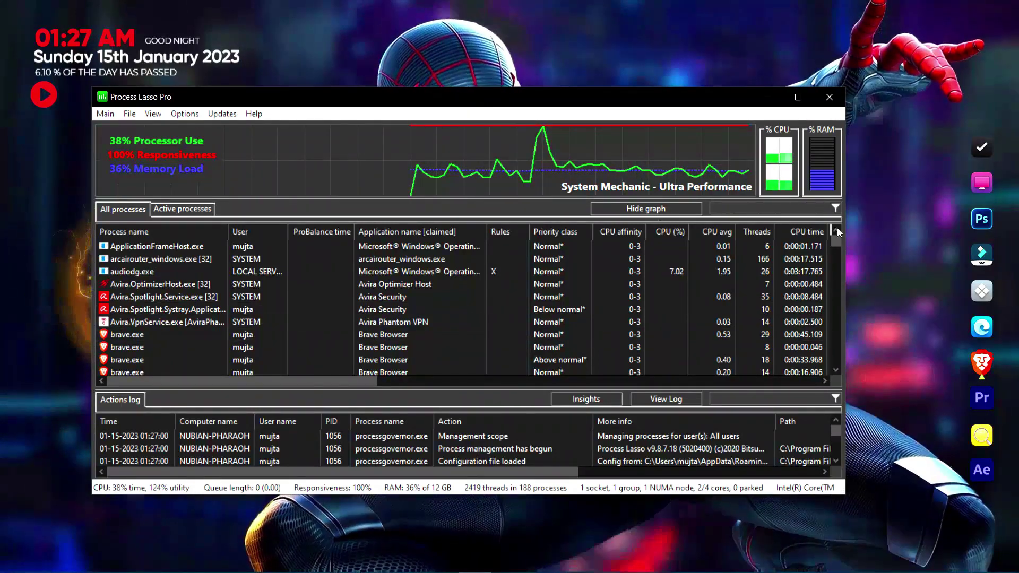
# Step: Set the current priority class of the first brave.exe process to Below normal
pyautogui.moveTo(833, 237); pyautogui.dragTo(833, 237)
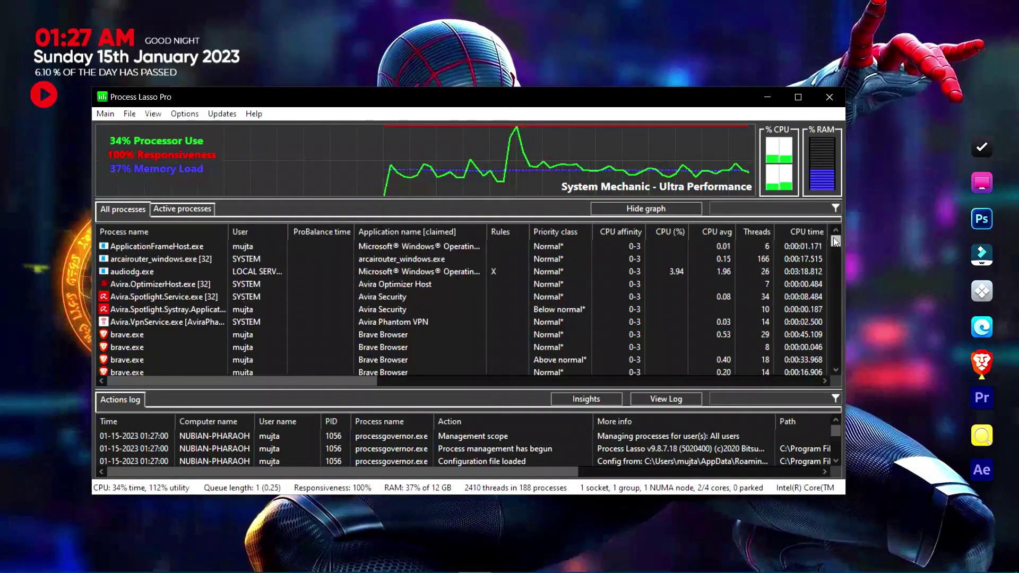
pyautogui.moveTo(192, 336)
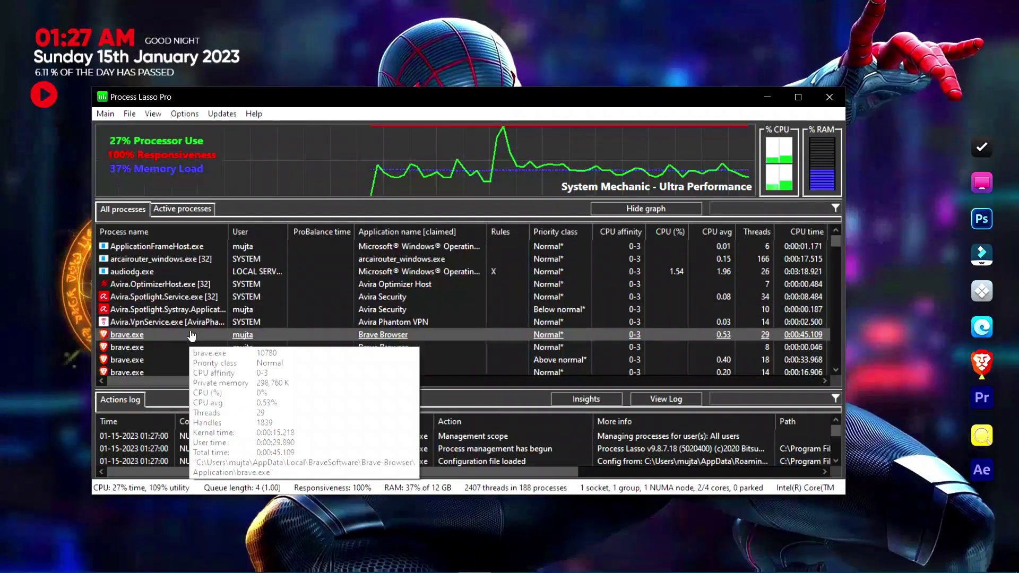
pyautogui.rightClick(190, 335)
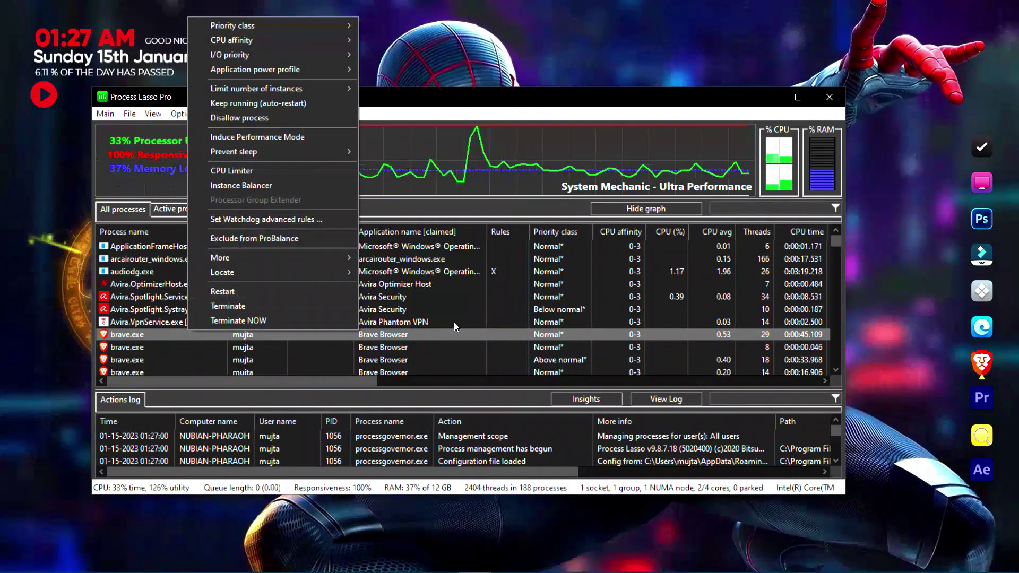
pyautogui.click(546, 336)
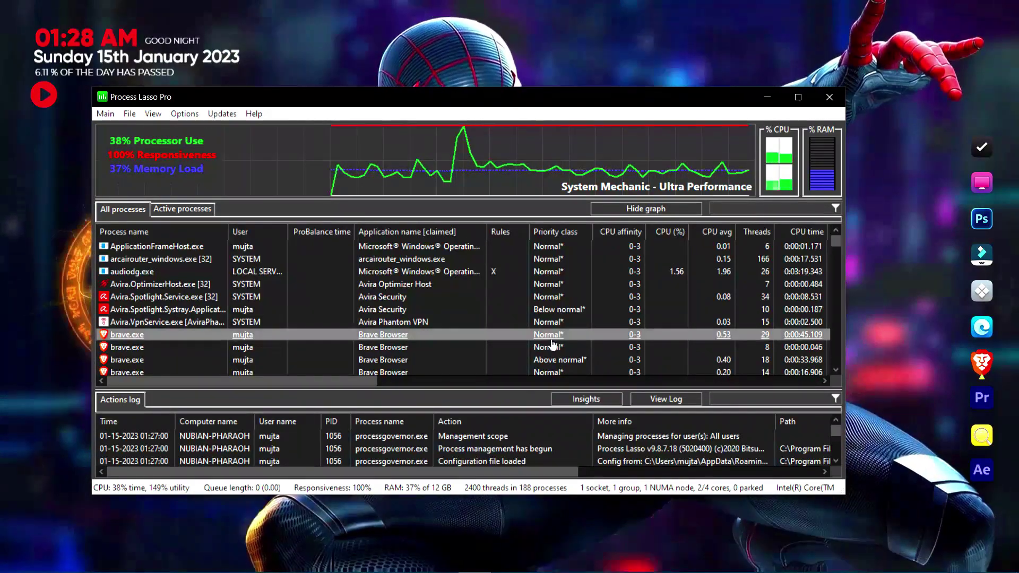
pyautogui.rightClick(554, 339)
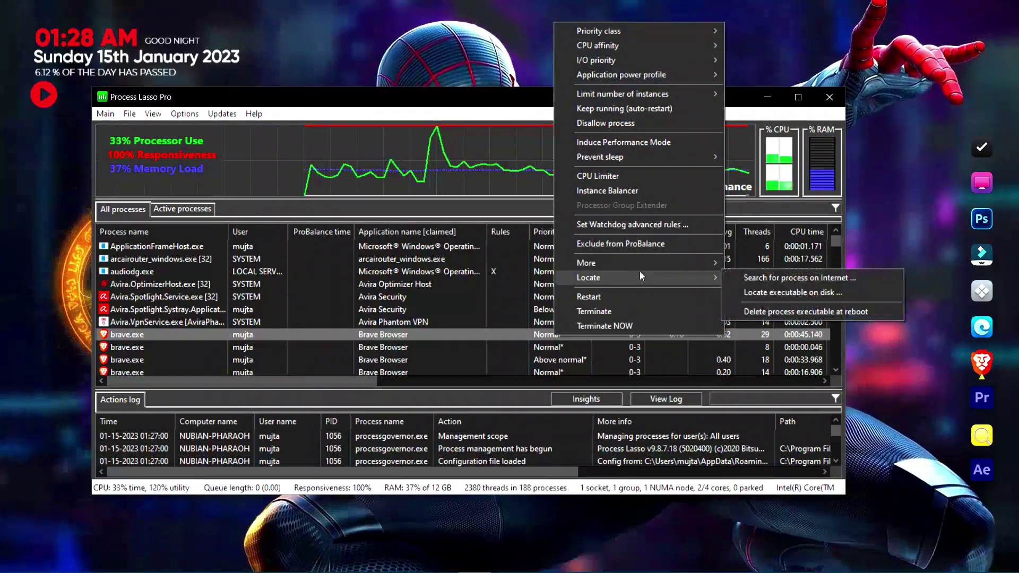
pyautogui.moveTo(638, 266)
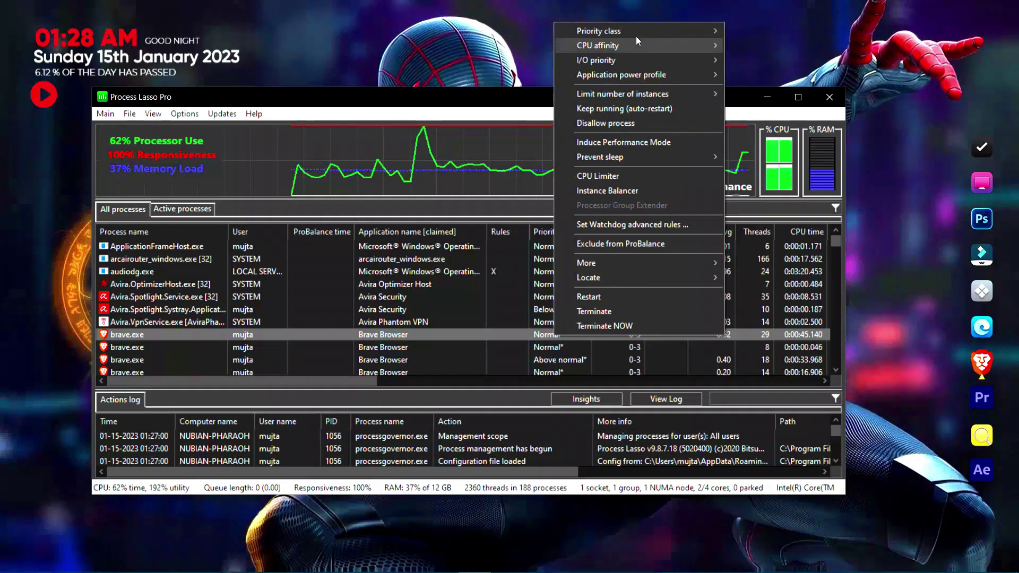
pyautogui.moveTo(671, 24)
pyautogui.moveTo(750, 29)
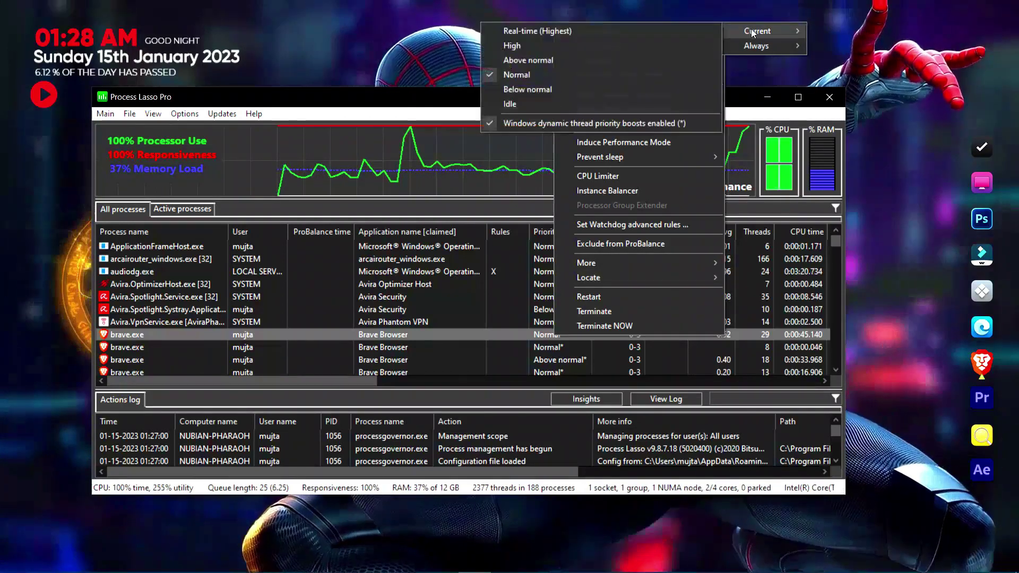
pyautogui.click(582, 88)
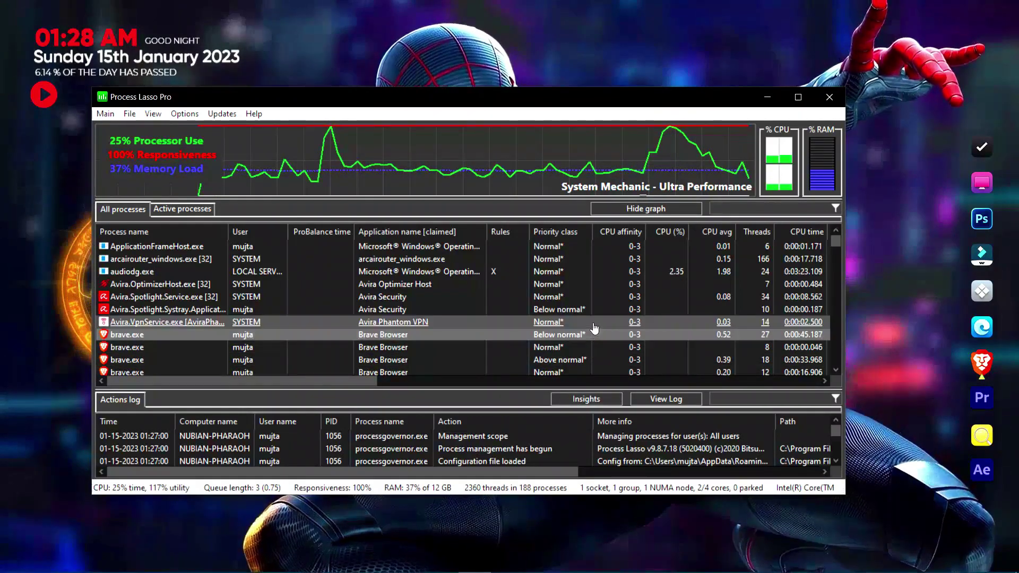
pyautogui.rightClick(553, 323)
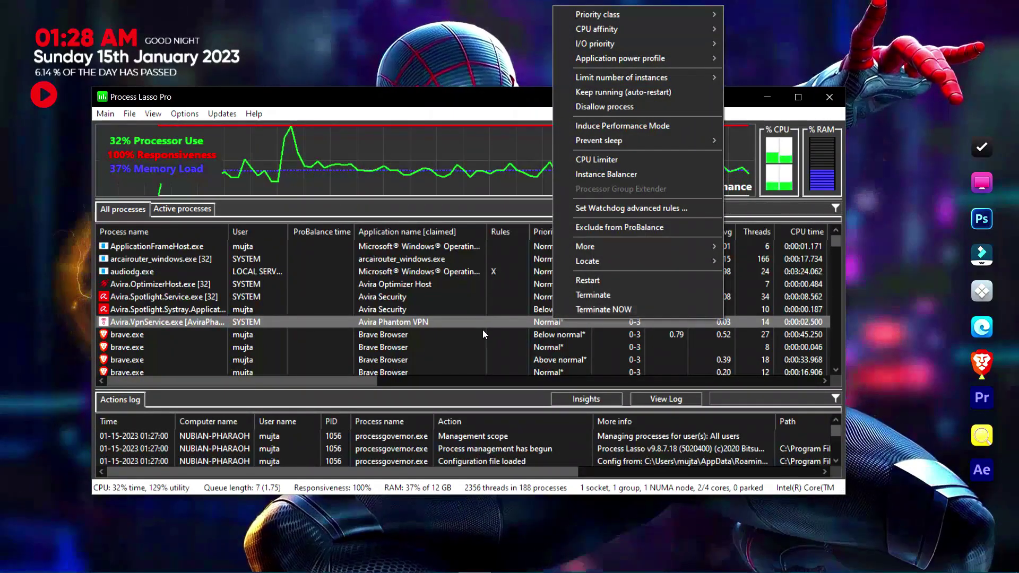
pyautogui.click(453, 105)
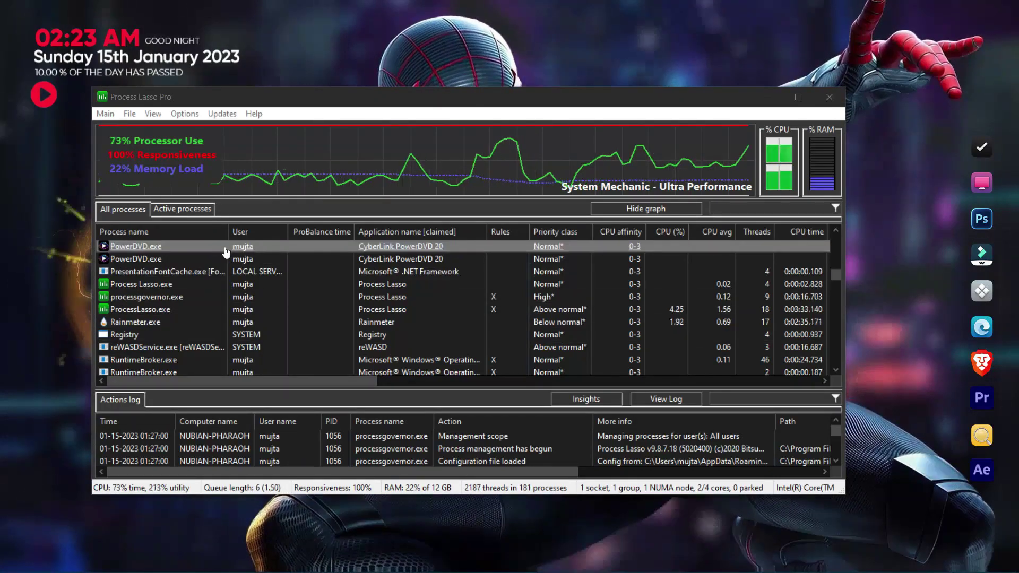
# Step: Set the current priority class of both PowerDVD.exe processes to Below normal
pyautogui.click(311, 250)
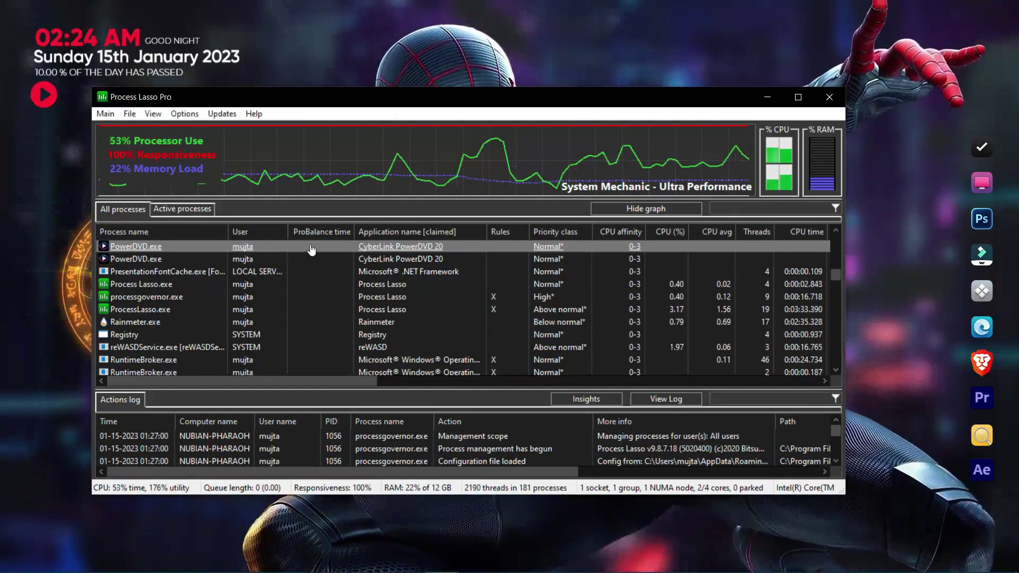
pyautogui.rightClick(311, 249)
pyautogui.moveTo(347, 253)
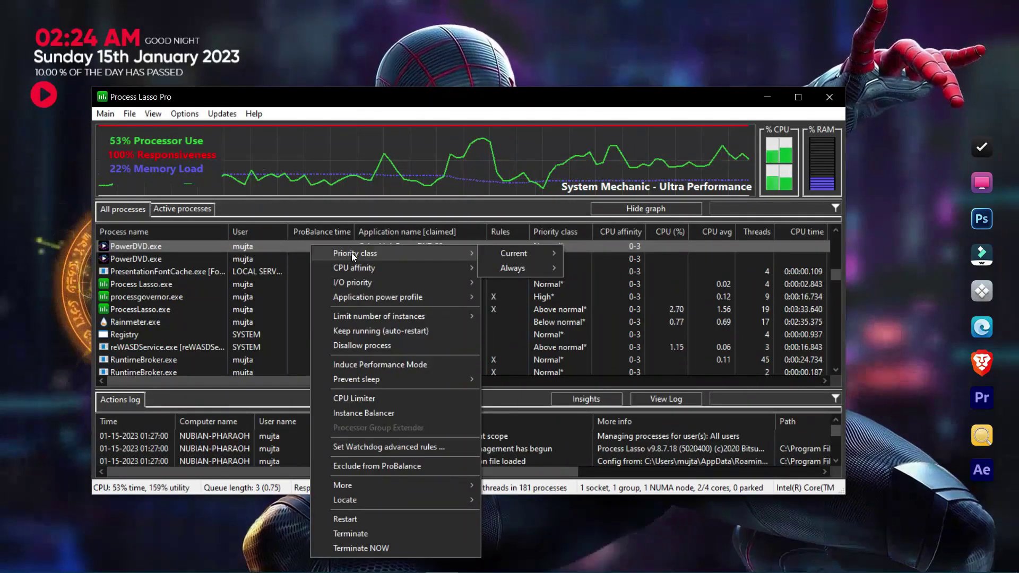
pyautogui.moveTo(504, 256)
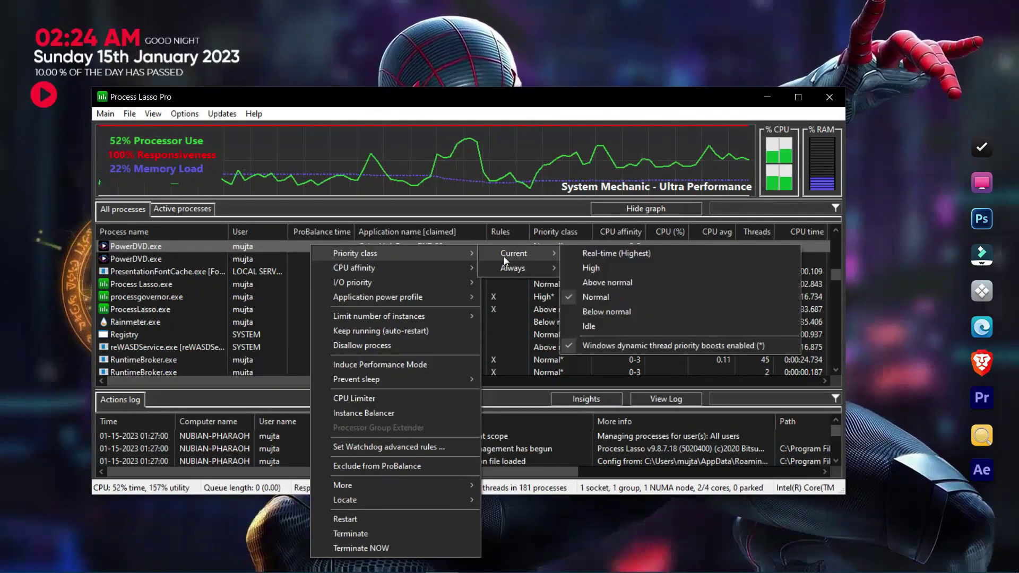
pyautogui.click(598, 313)
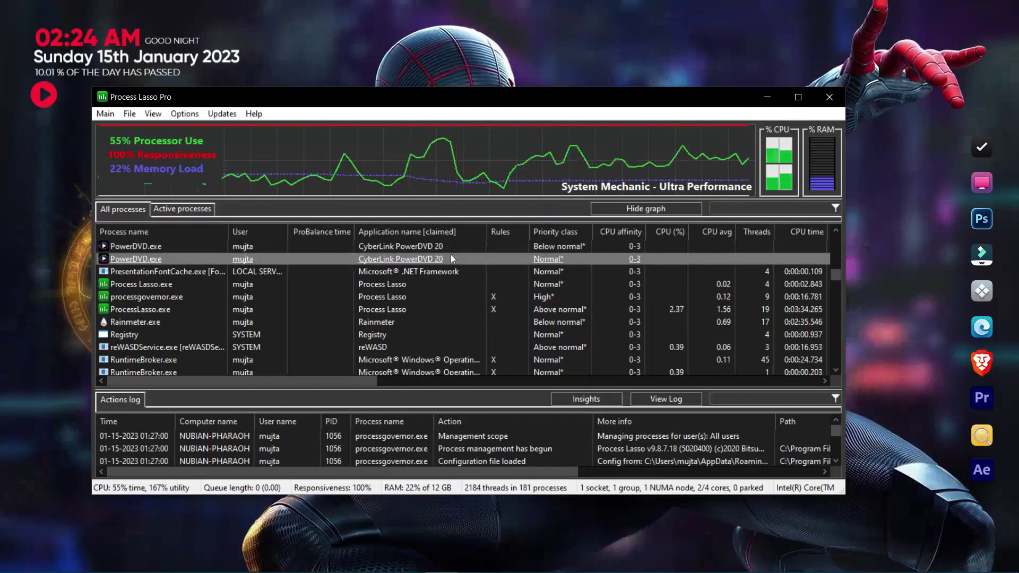
pyautogui.rightClick(452, 259)
pyautogui.moveTo(494, 263)
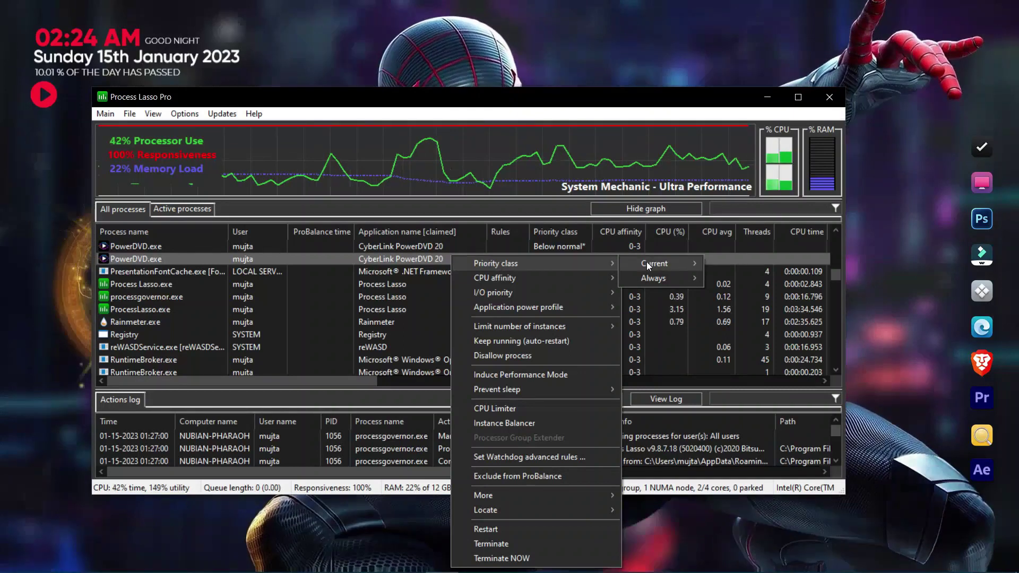
pyautogui.moveTo(646, 262)
pyautogui.click(738, 322)
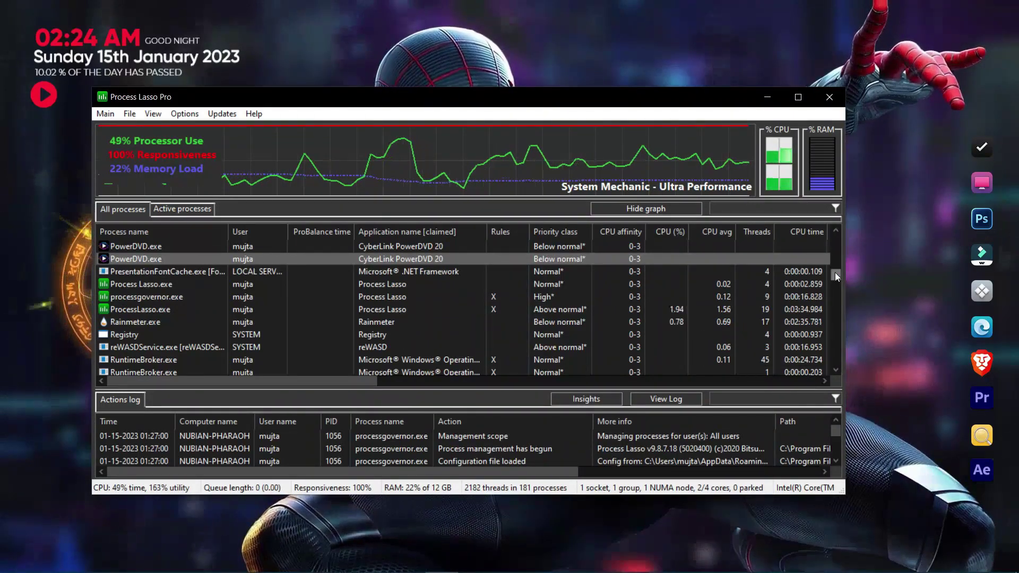
# Step: Find the two Lively.exe processes in the process list and set their current priority class to Below normal
pyautogui.moveTo(835, 272)
pyautogui.mouseDown()
pyautogui.moveTo(838, 356)
pyautogui.moveTo(826, 268)
pyautogui.mouseUp()
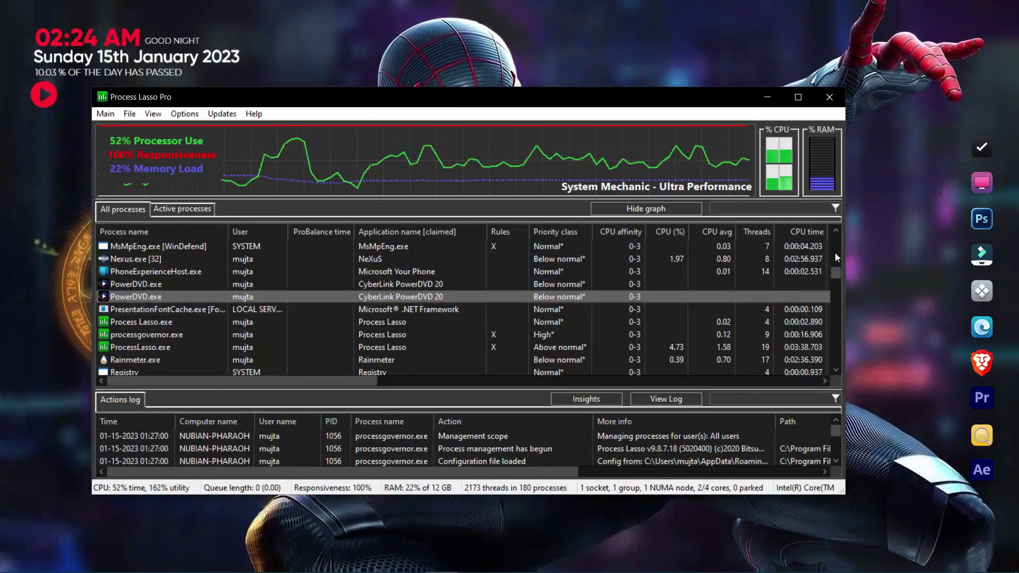
pyautogui.moveTo(835, 270); pyautogui.dragTo(837, 309)
pyautogui.moveTo(836, 329); pyautogui.dragTo(833, 263)
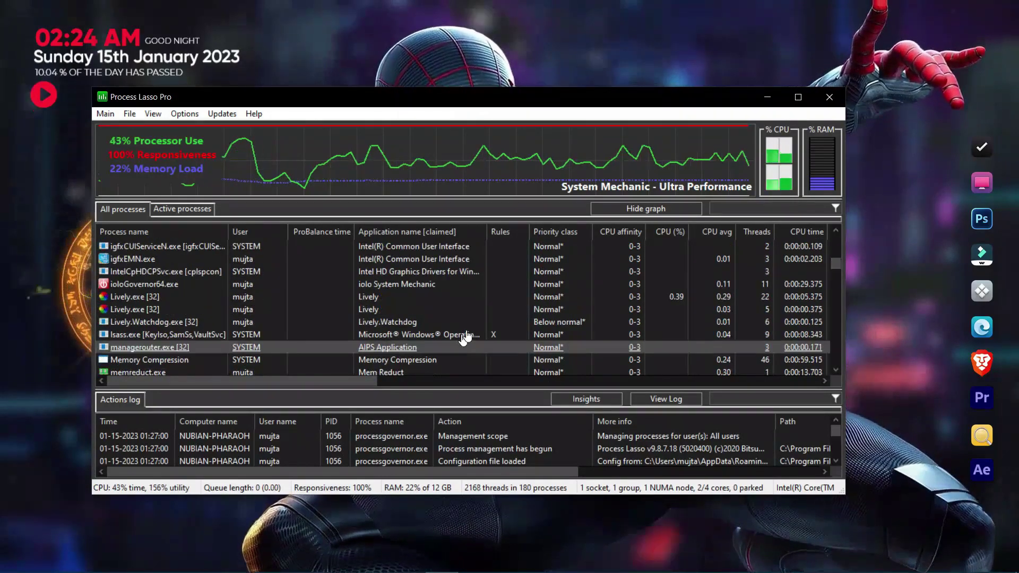
pyautogui.rightClick(517, 302)
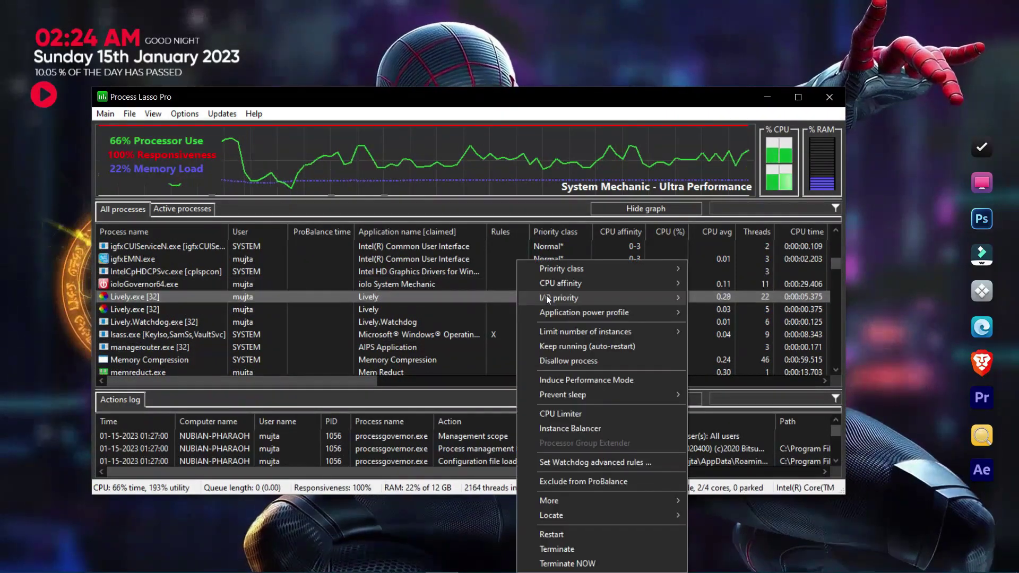
pyautogui.moveTo(584, 270)
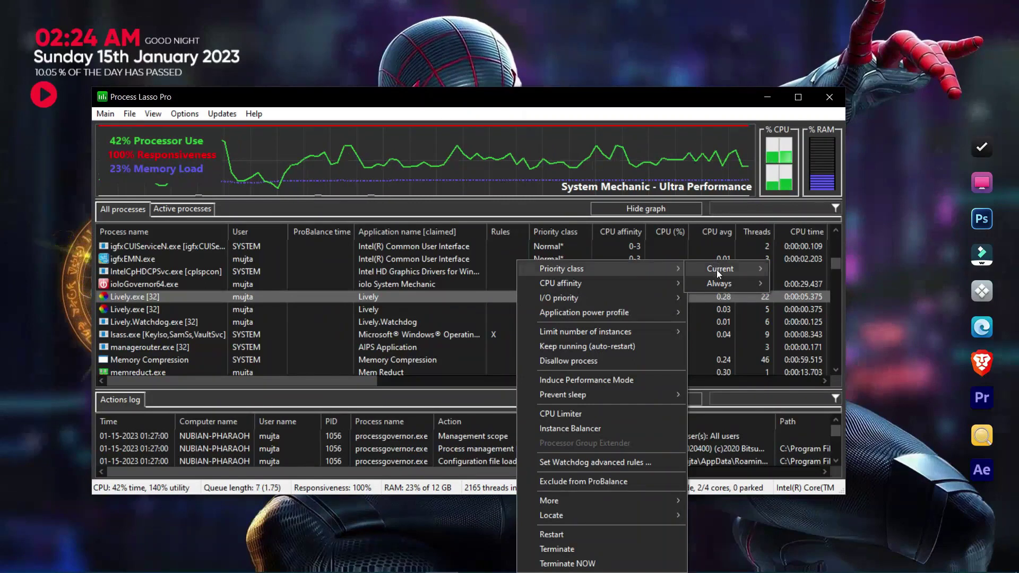
pyautogui.moveTo(716, 269)
pyautogui.click(819, 329)
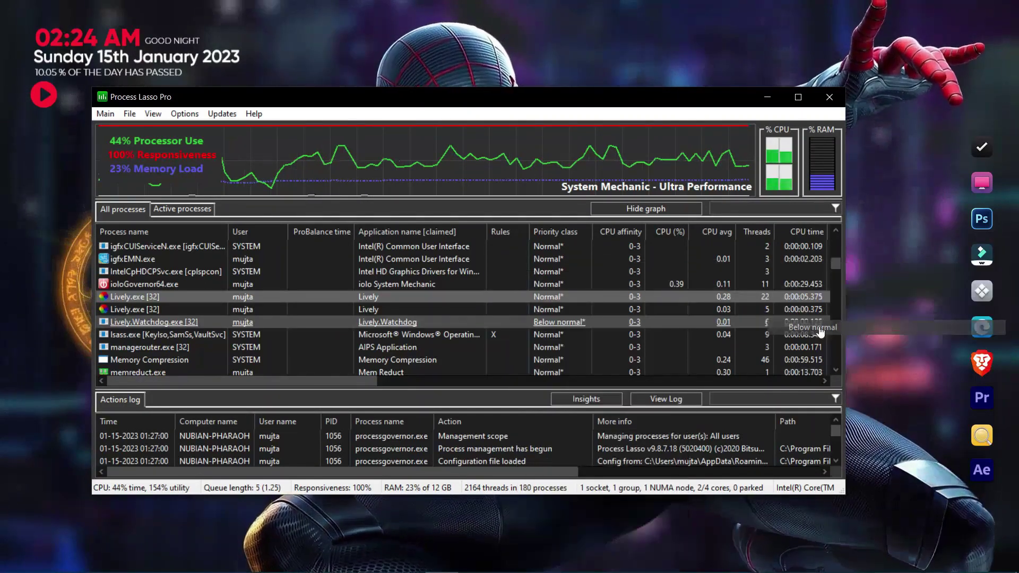
pyautogui.rightClick(496, 310)
pyautogui.moveTo(583, 269)
pyautogui.moveTo(703, 269)
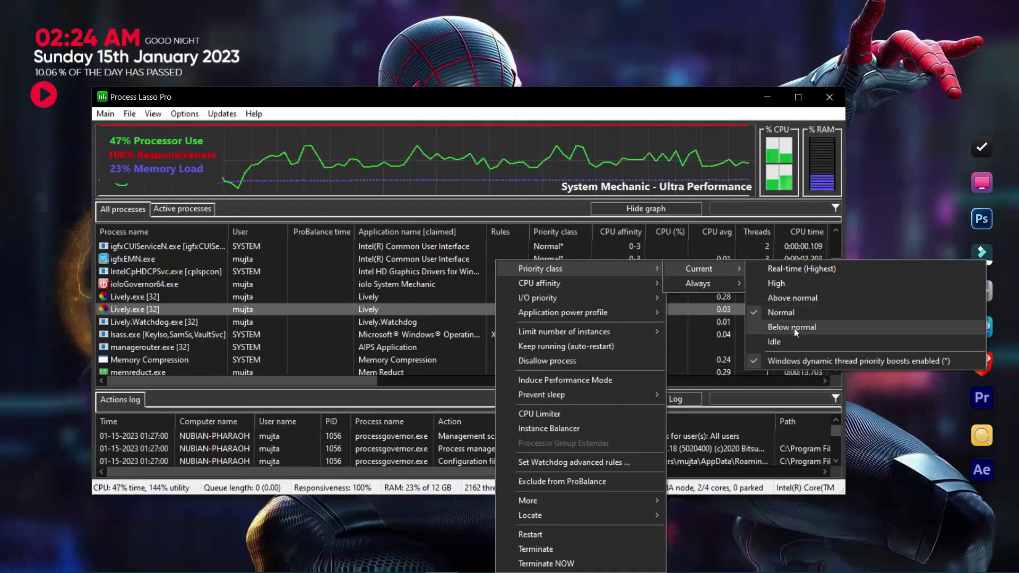
pyautogui.click(794, 328)
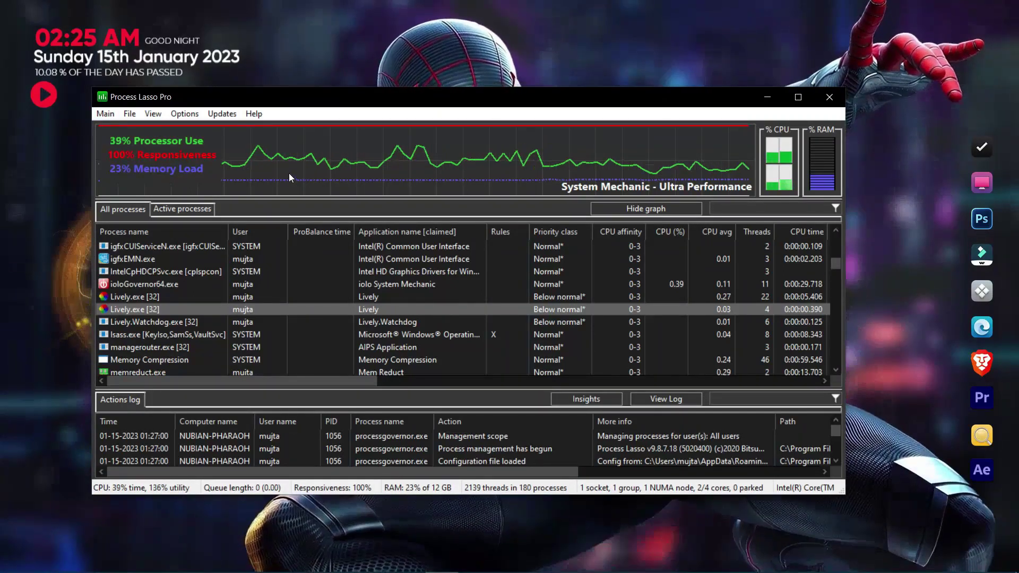
# Step: Enable ProBalance in Process Lasso
pyautogui.click(114, 116)
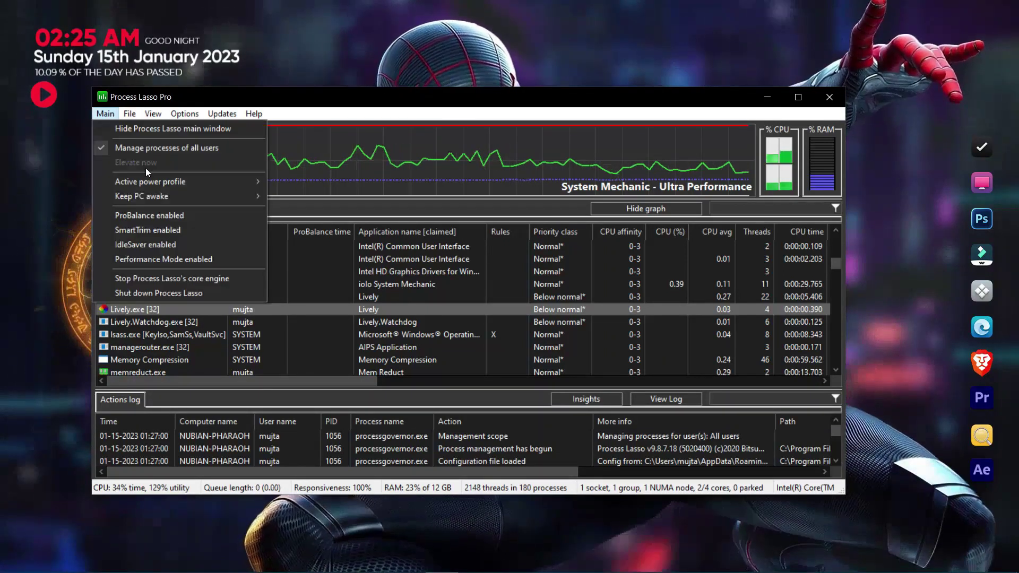
pyautogui.click(194, 214)
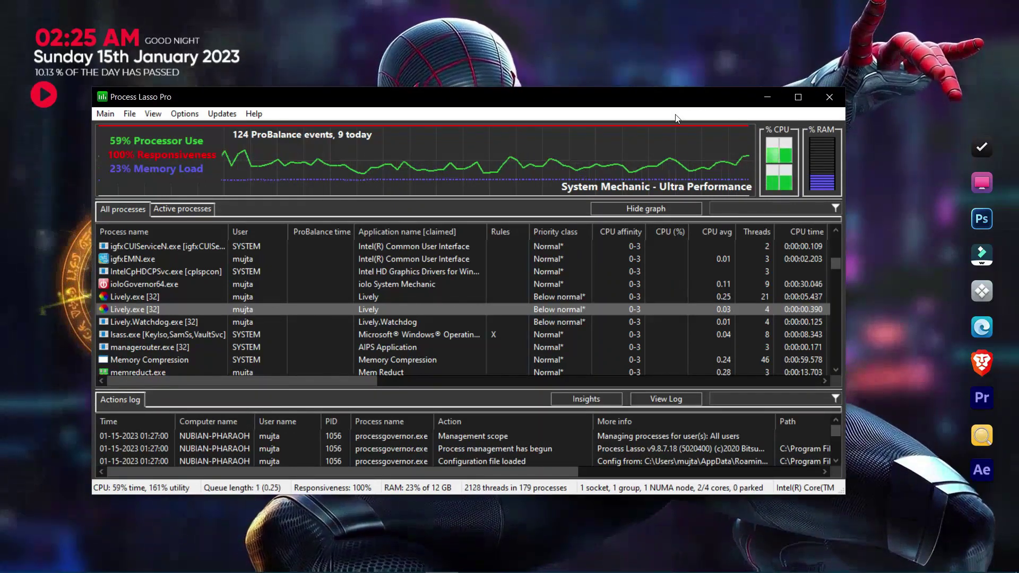
# Step: Switch to the Fall Guys game and start matchmaking for Multiple Shows
pyautogui.press('super')
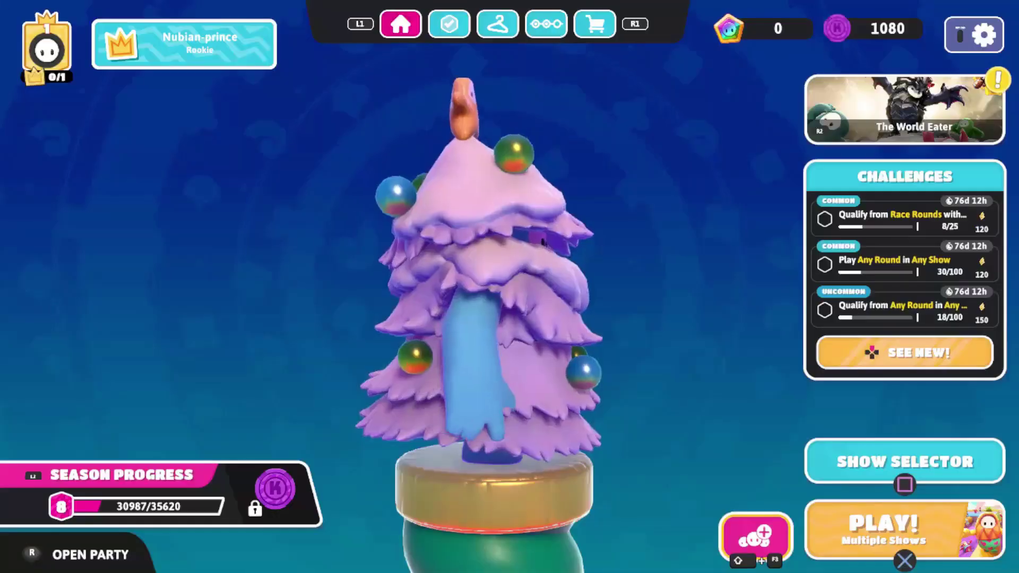
pyautogui.press('Return')
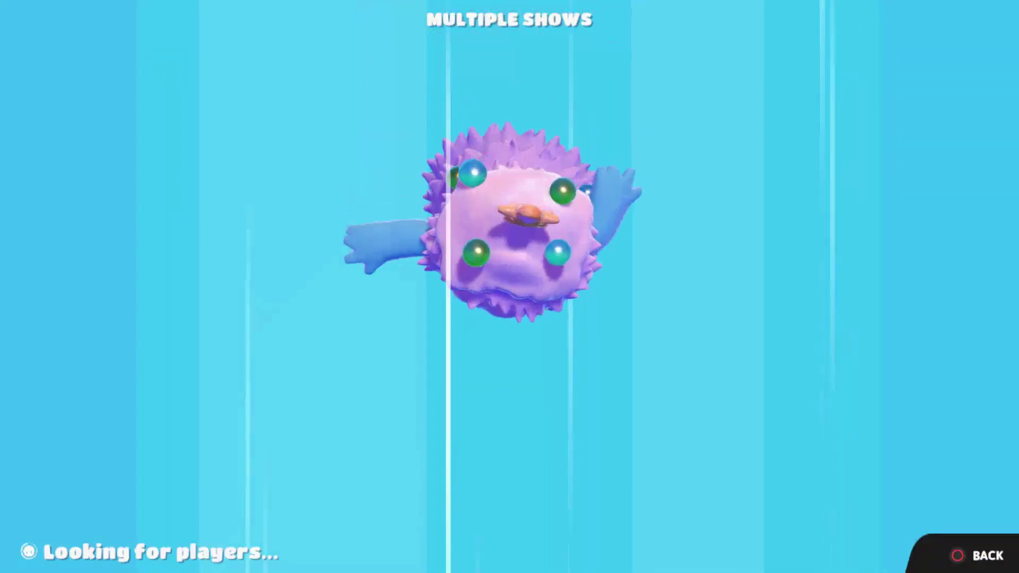